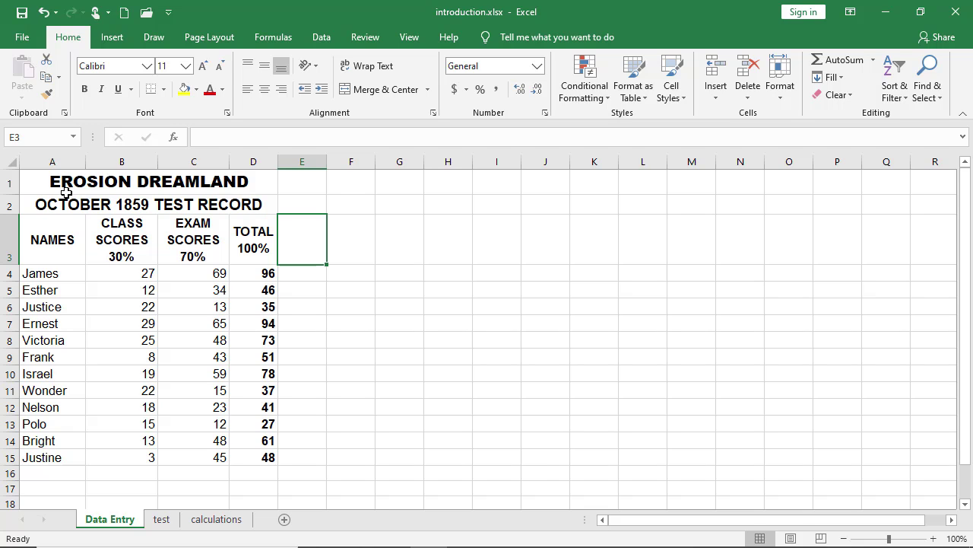
Step: Select the whole test record table, A1:D15, and open the print preview
left_click(46, 183)
left_click_drag(60, 200, 255, 456)
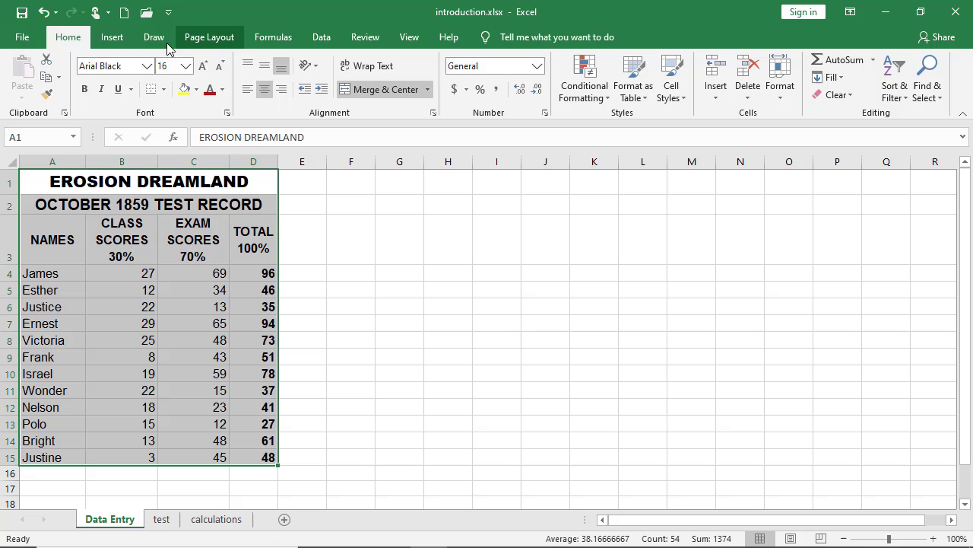
left_click(22, 37)
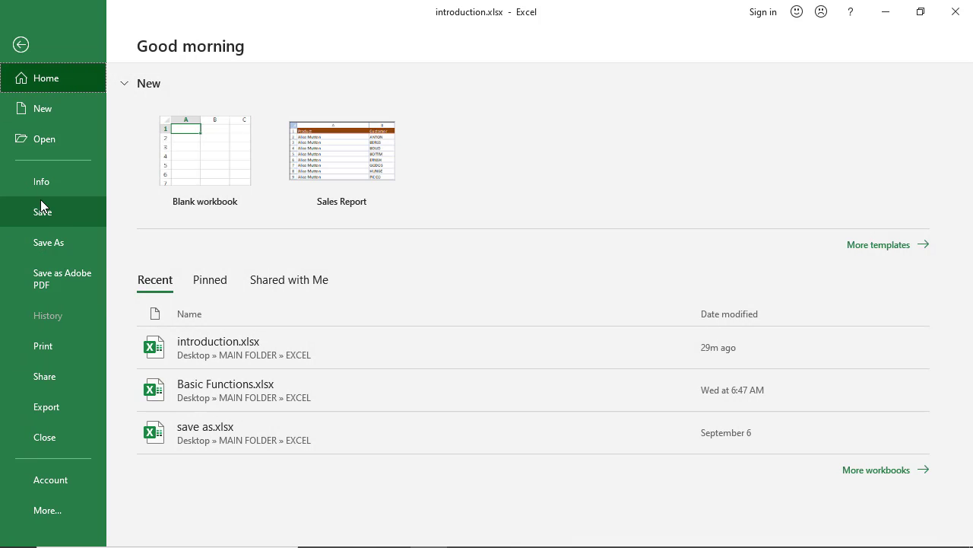
left_click(71, 343)
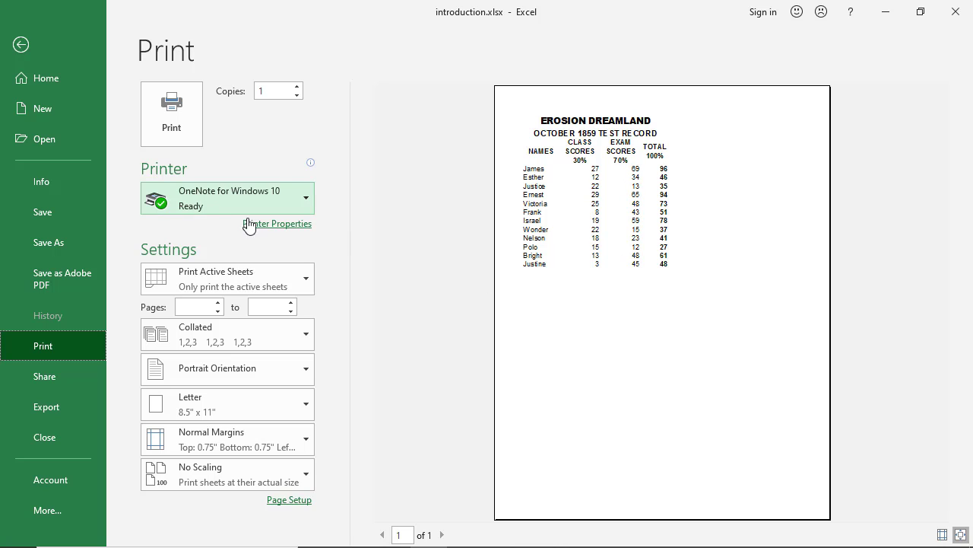
Step: Choose HP Laserjet M5035mfp as the printer for the sheet
mouse_move(213, 194)
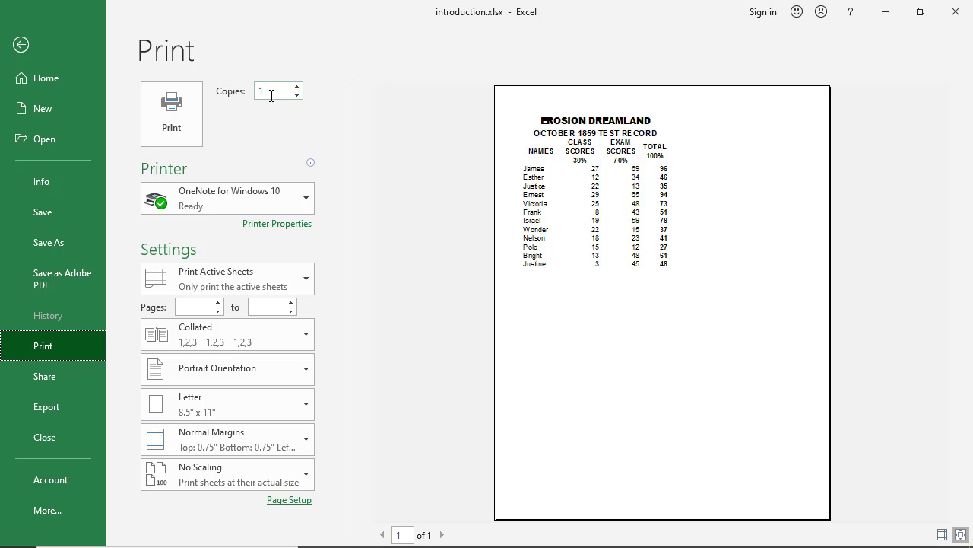
left_click(205, 195)
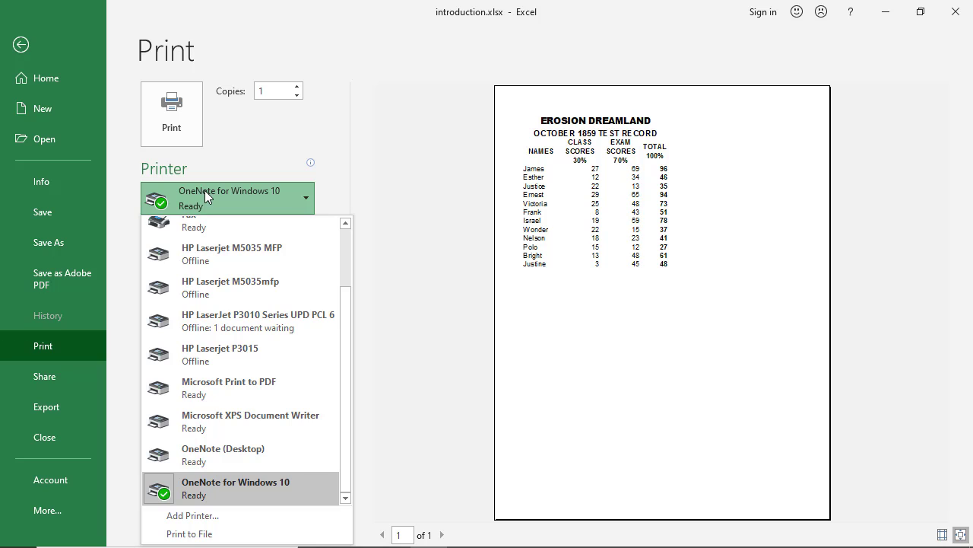
mouse_move(346, 305)
left_mouse_down()
mouse_move(351, 244)
mouse_move(347, 307)
mouse_move(351, 292)
left_mouse_up()
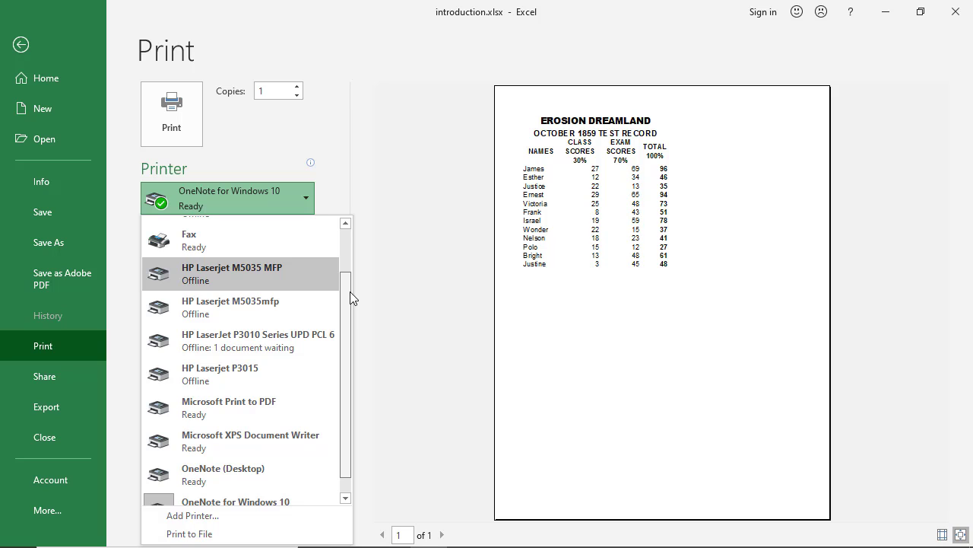
left_click_drag(350, 292, 349, 289)
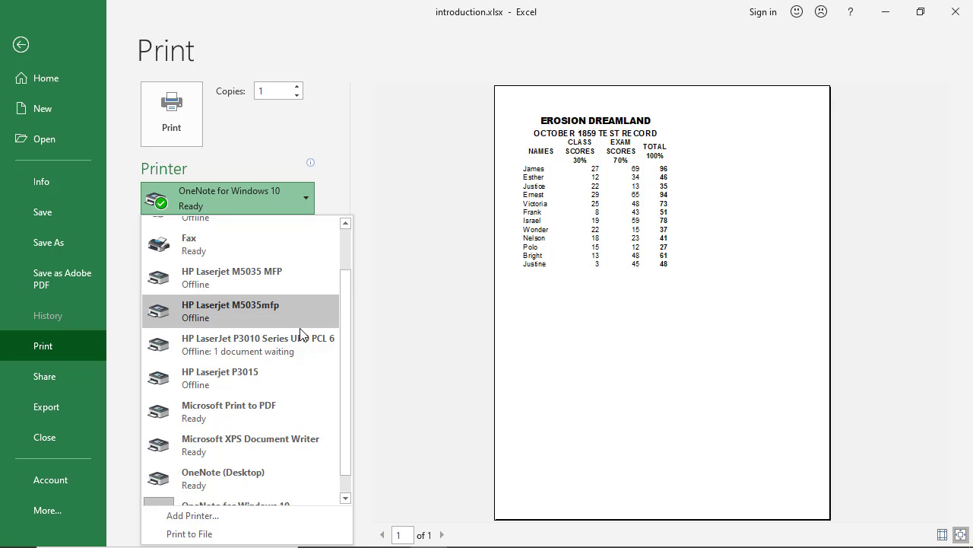
mouse_move(261, 307)
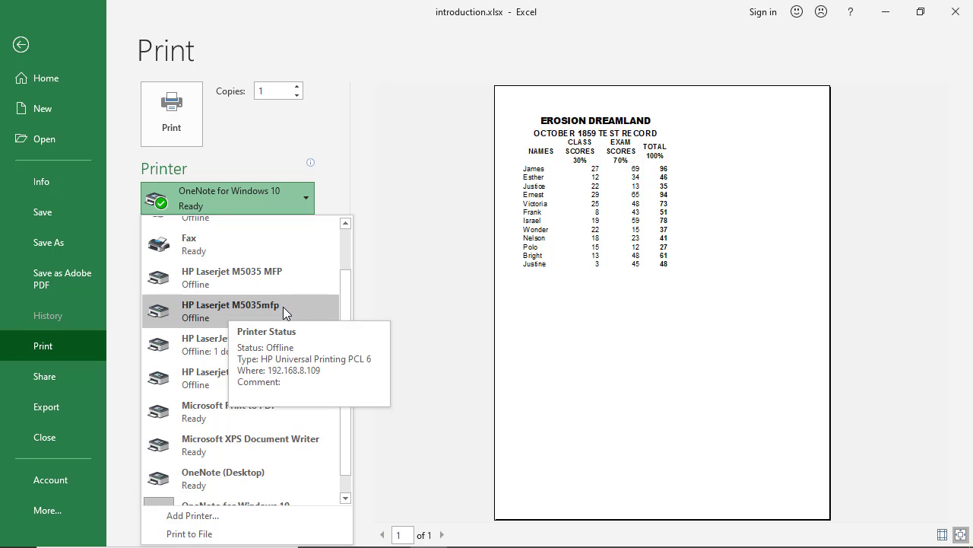
left_click(286, 307)
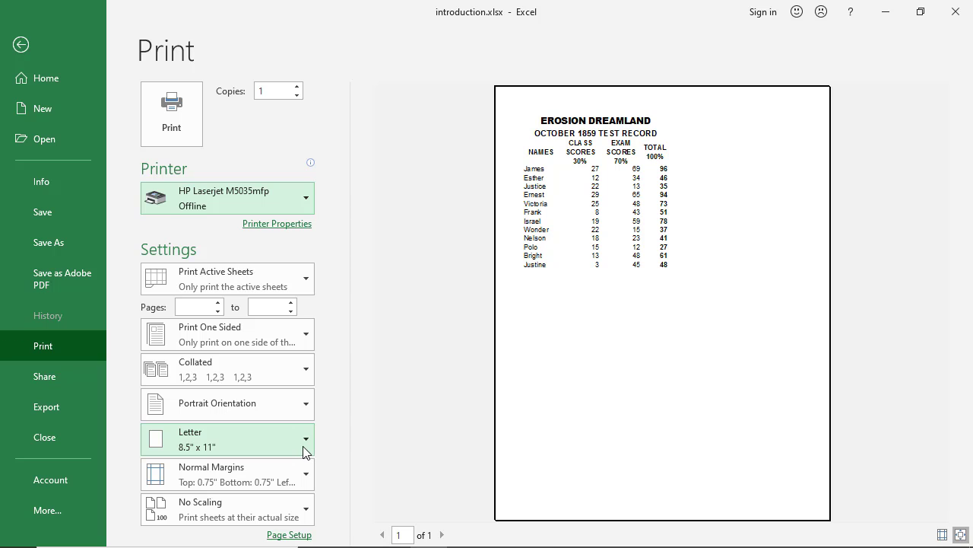
Step: Set the paper size to A4 and limit the printout to the current selection
left_click(209, 439)
left_click(248, 278)
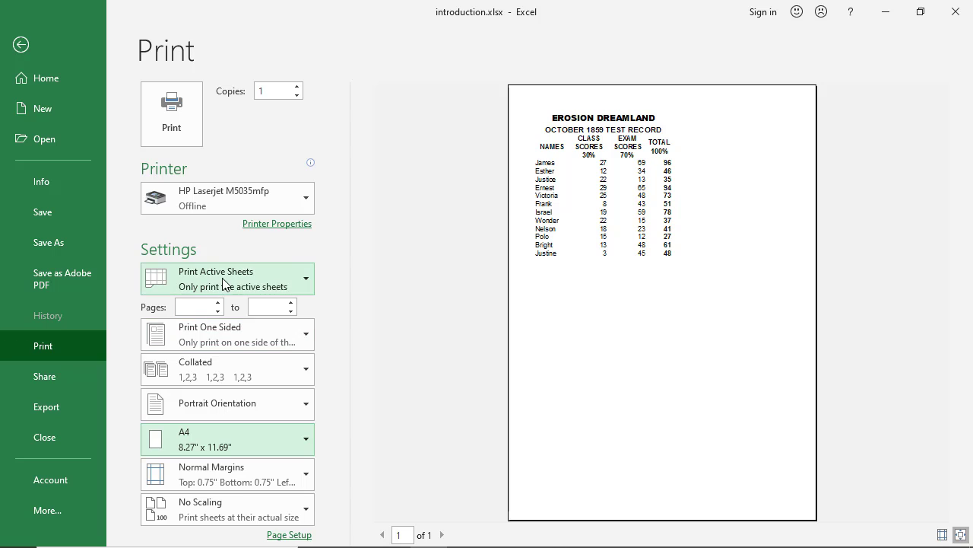
left_click(282, 273)
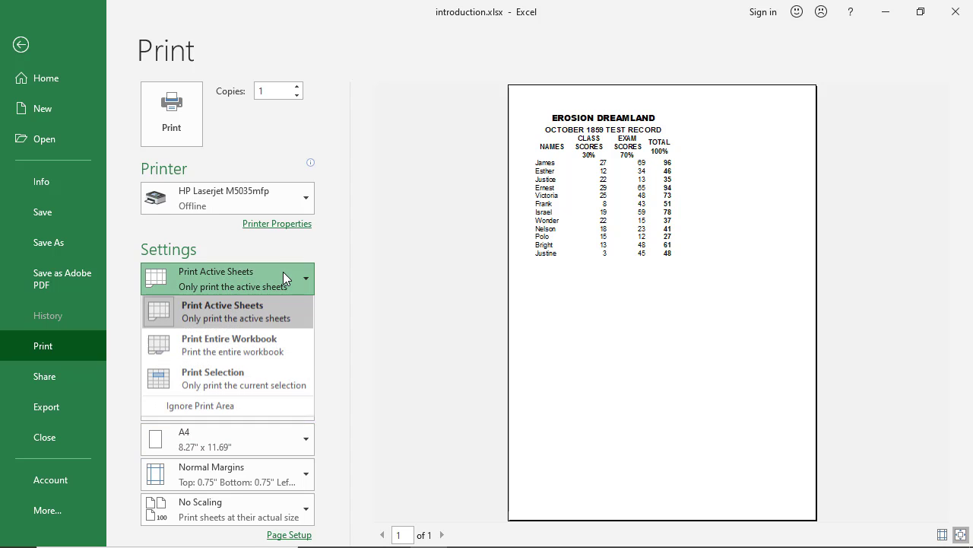
left_click(233, 387)
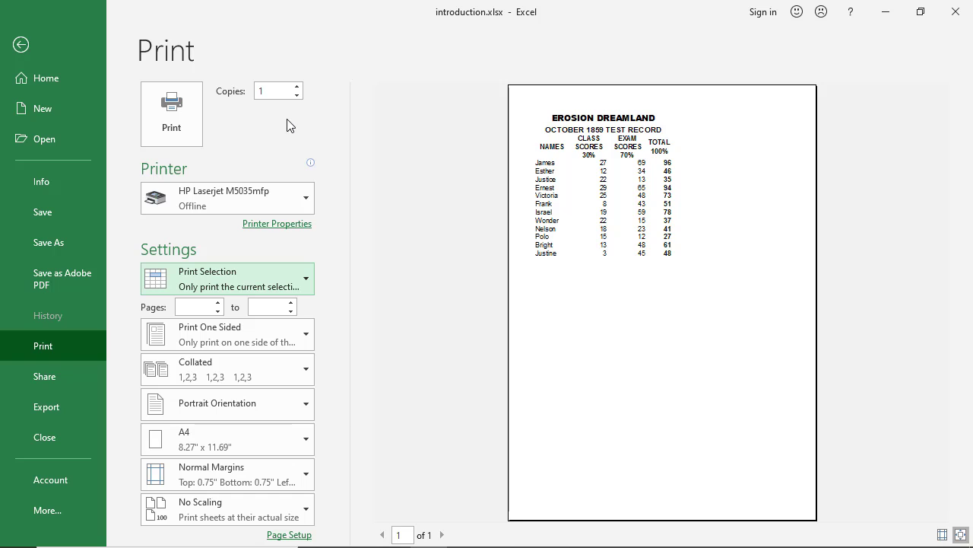
Step: Select only cell C12 on the worksheet and check how that selection looks in the print preview
left_click(38, 47)
left_click(209, 413)
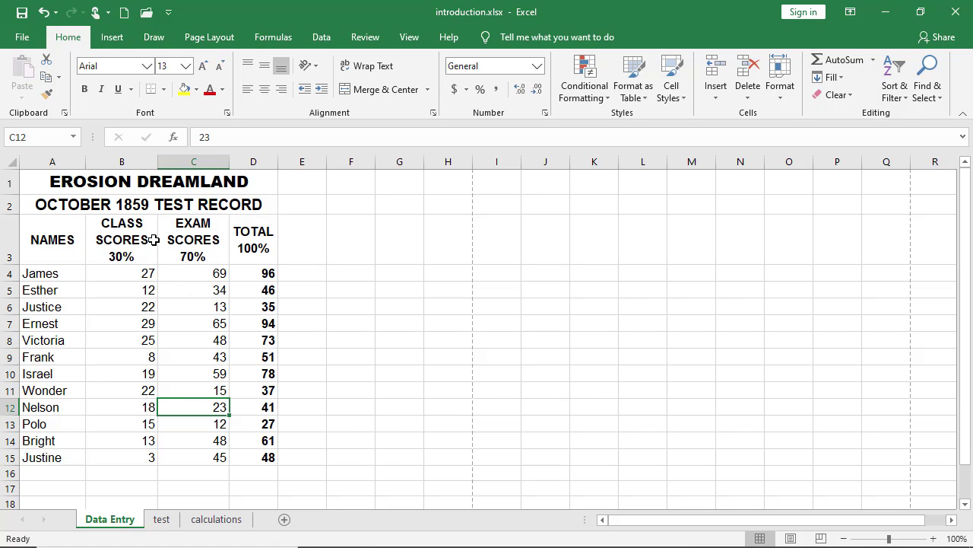
left_click(22, 13)
left_click(30, 39)
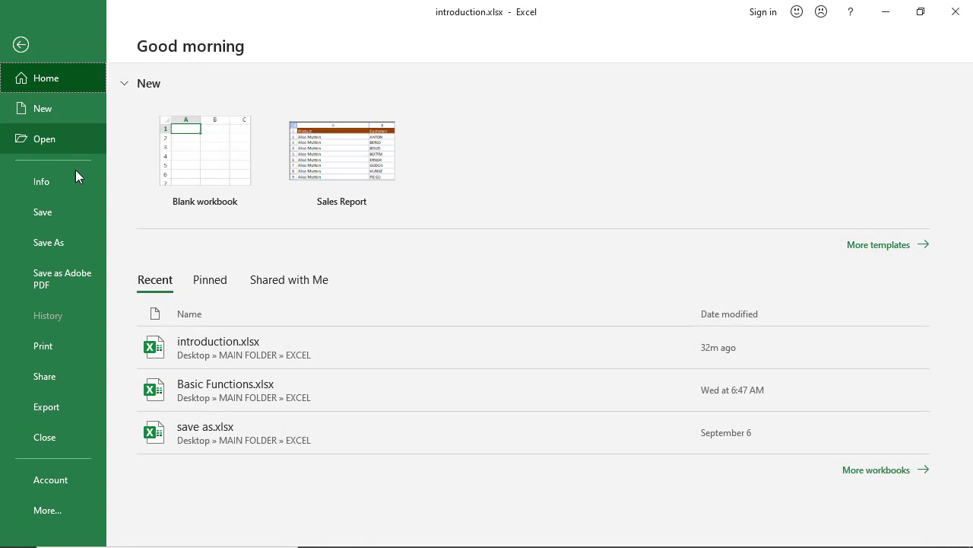
left_click(68, 346)
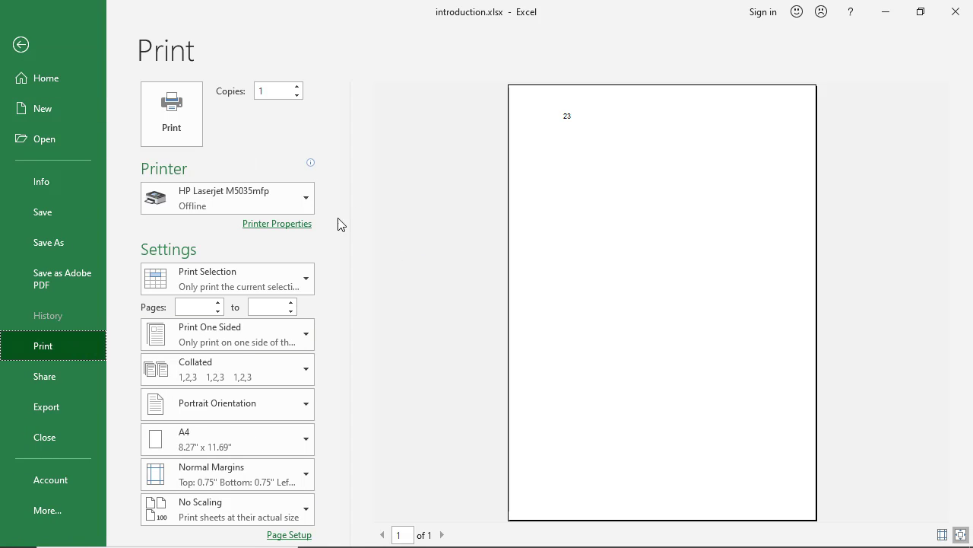
left_click(21, 44)
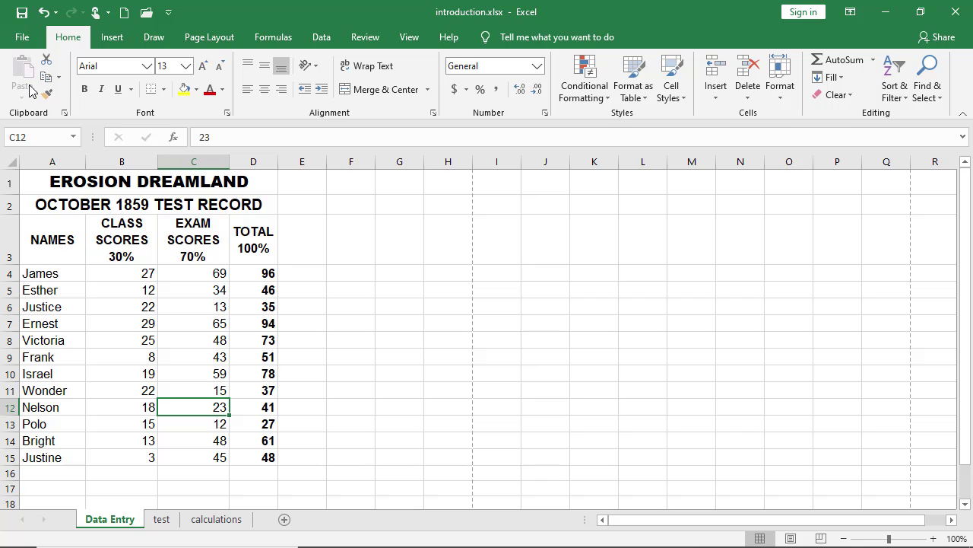
Step: Set the print range to Print Active Sheets and return to the worksheet
left_click(30, 38)
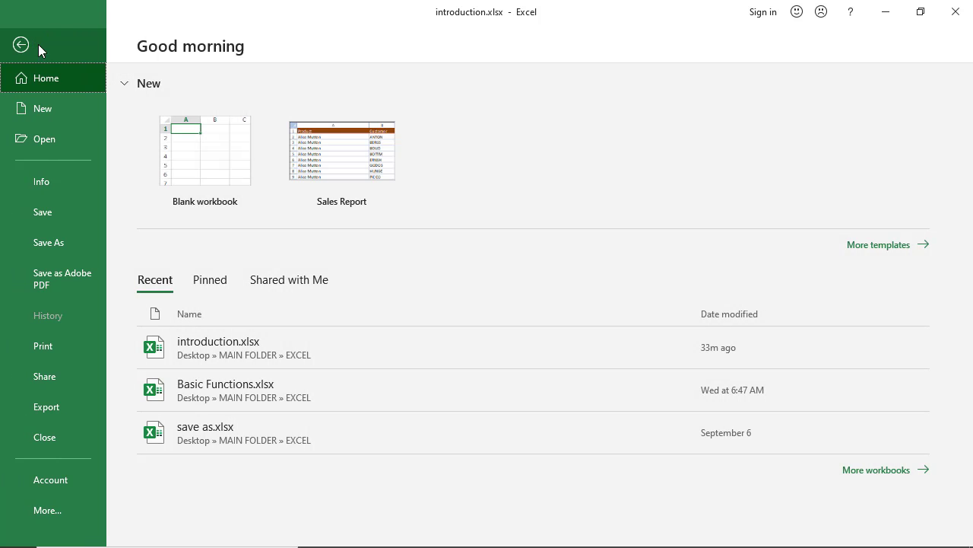
left_click(68, 346)
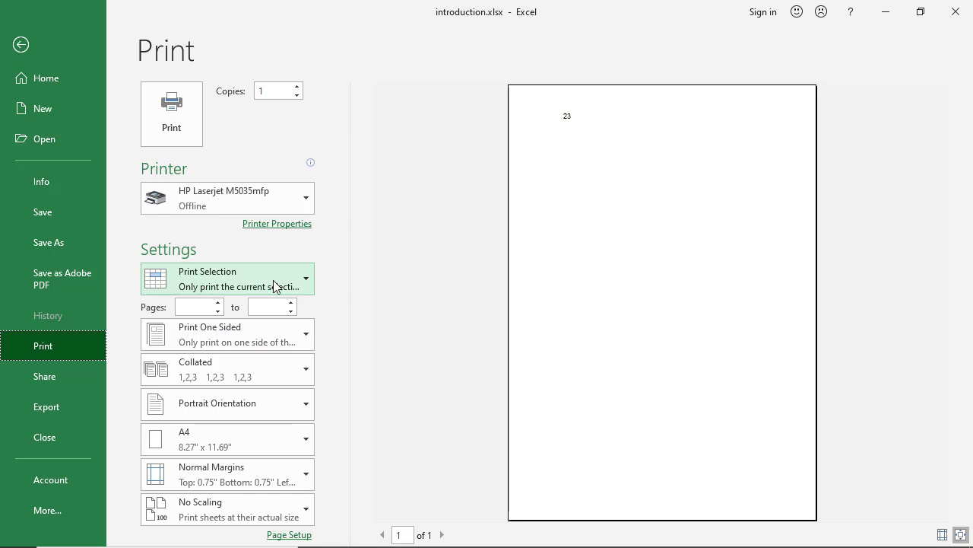
left_click(230, 279)
left_click(230, 308)
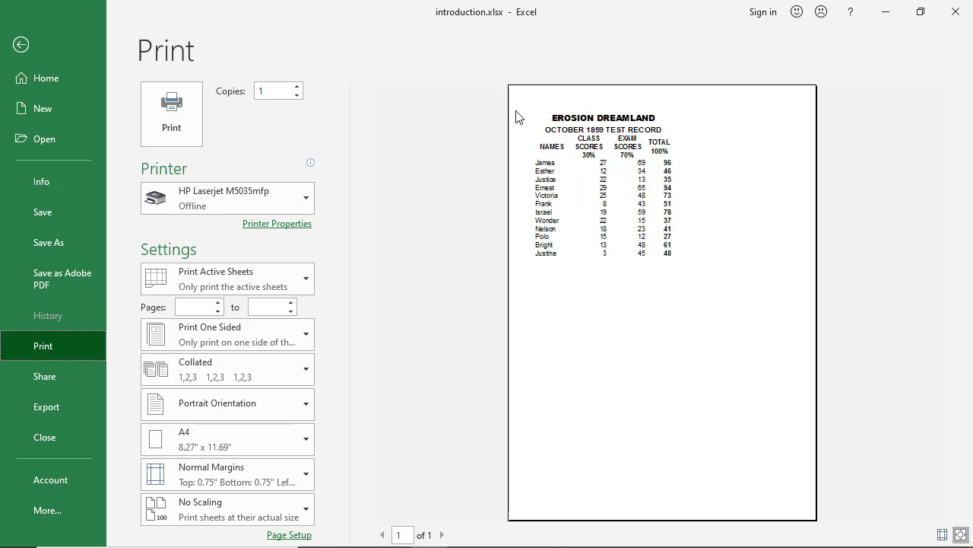
key("Escape")
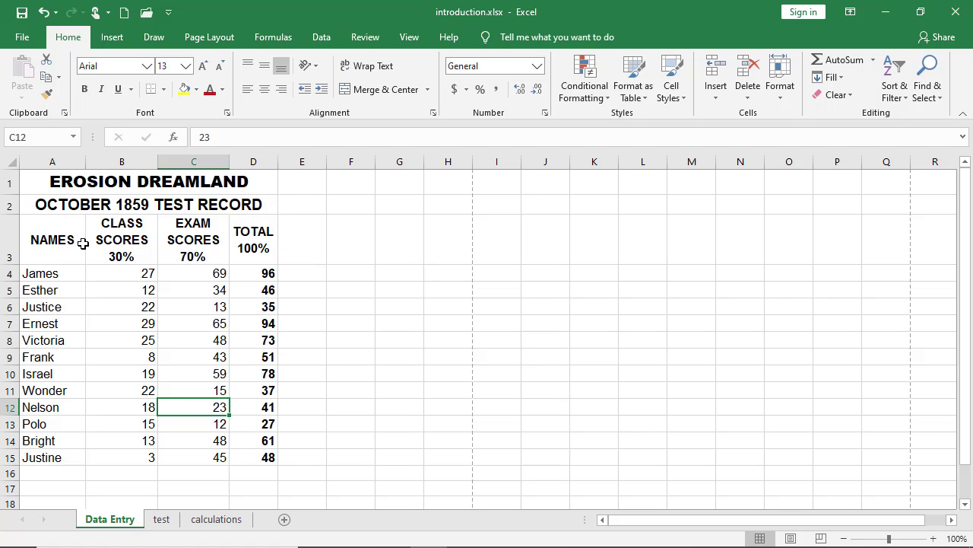
Step: Apply All Borders to the whole test record table, A1:D15
left_click_drag(30, 181, 225, 462)
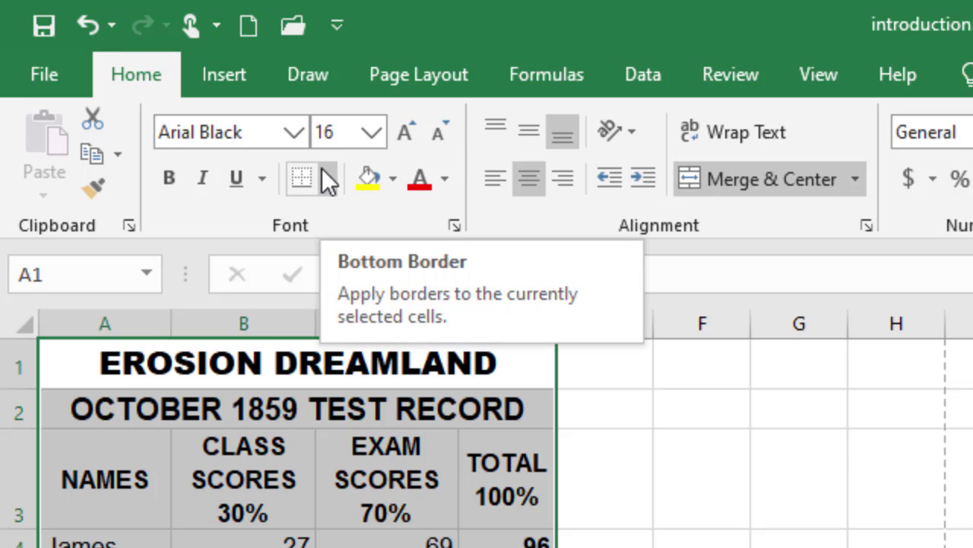
left_click(331, 181)
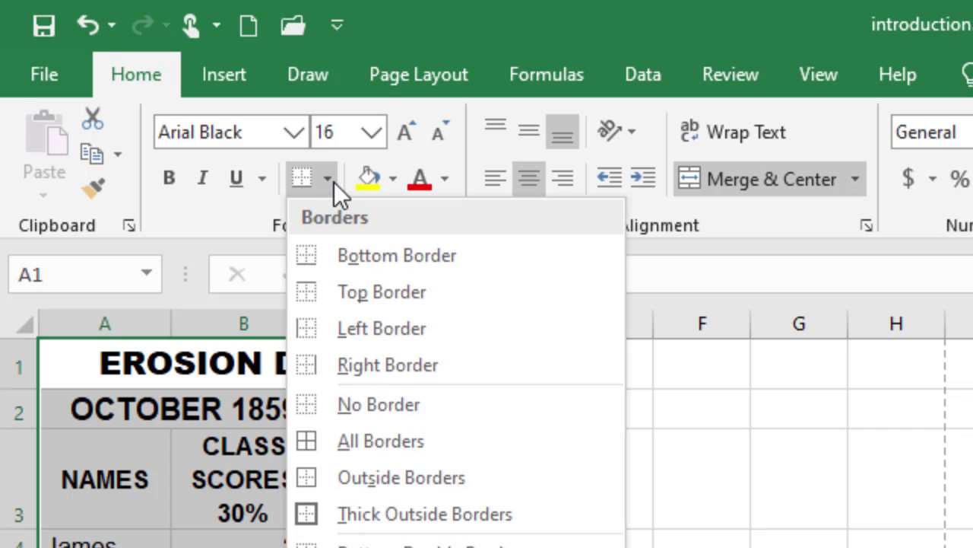
left_click(439, 441)
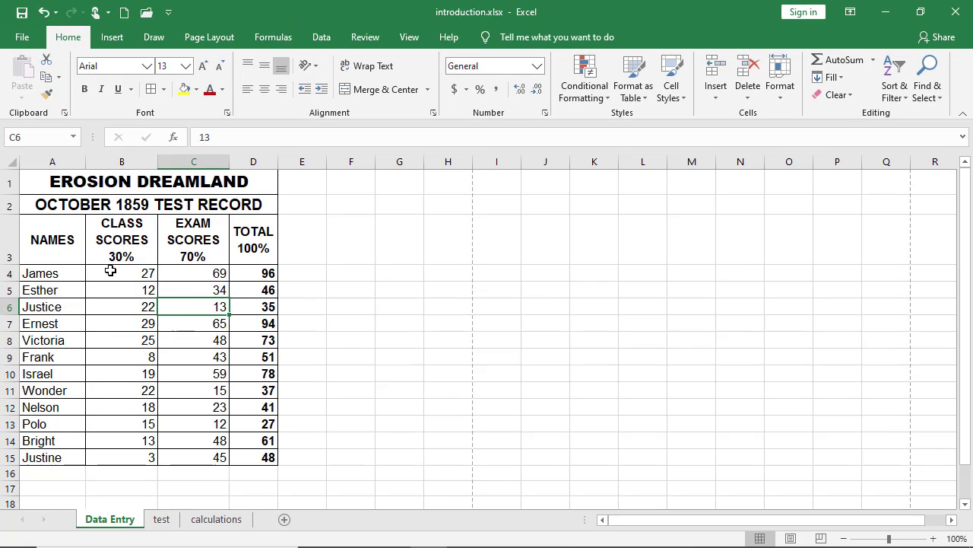
Step: Center the class, exam and total scores in B4:D15 horizontally
left_click_drag(137, 270, 243, 419)
left_click_drag(253, 457, 256, 466)
left_click(265, 89)
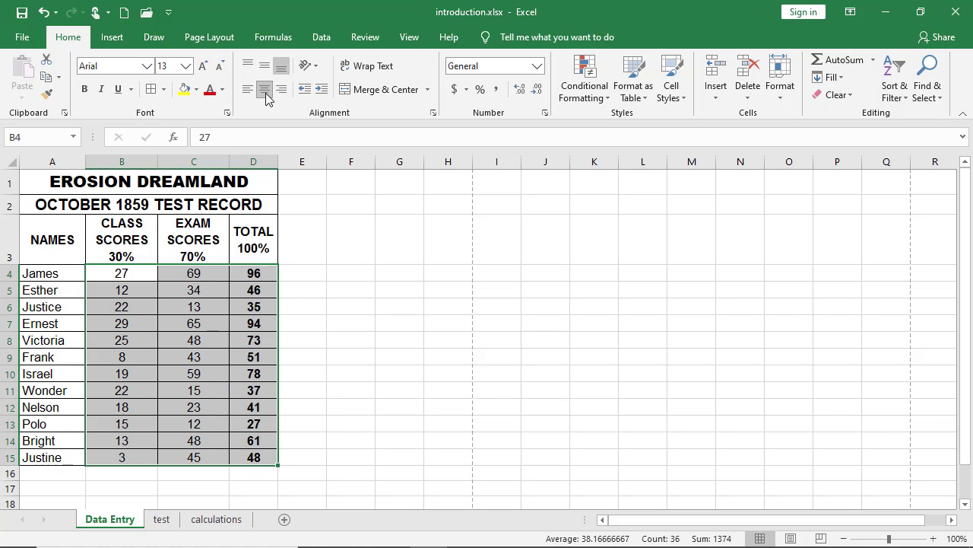
left_click(260, 353)
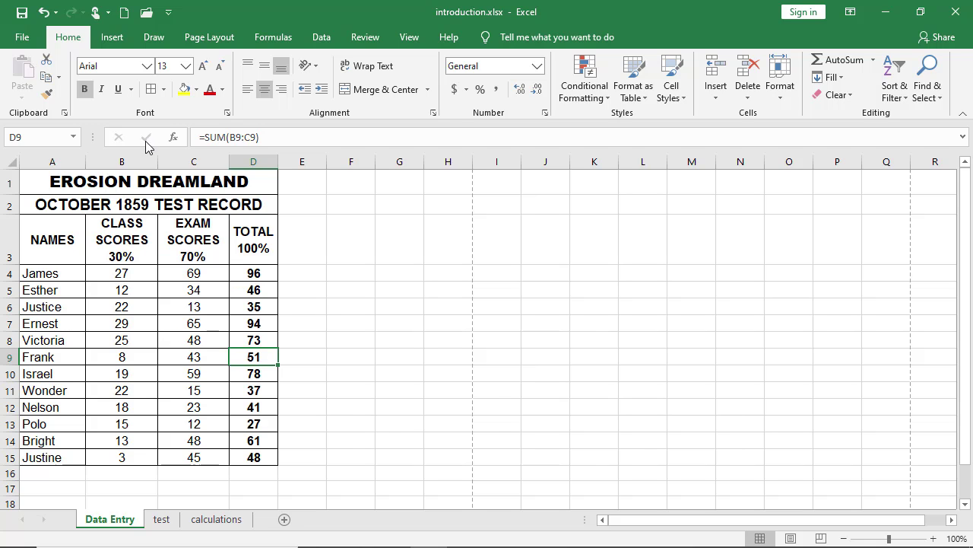
Step: Check the bordered, centered table in the print preview and return to the worksheet
left_click(29, 38)
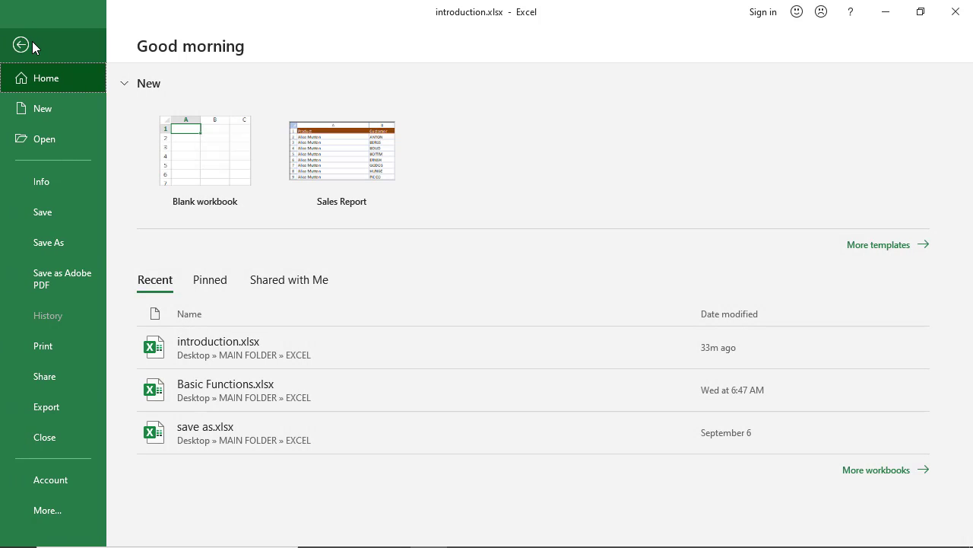
left_click(62, 347)
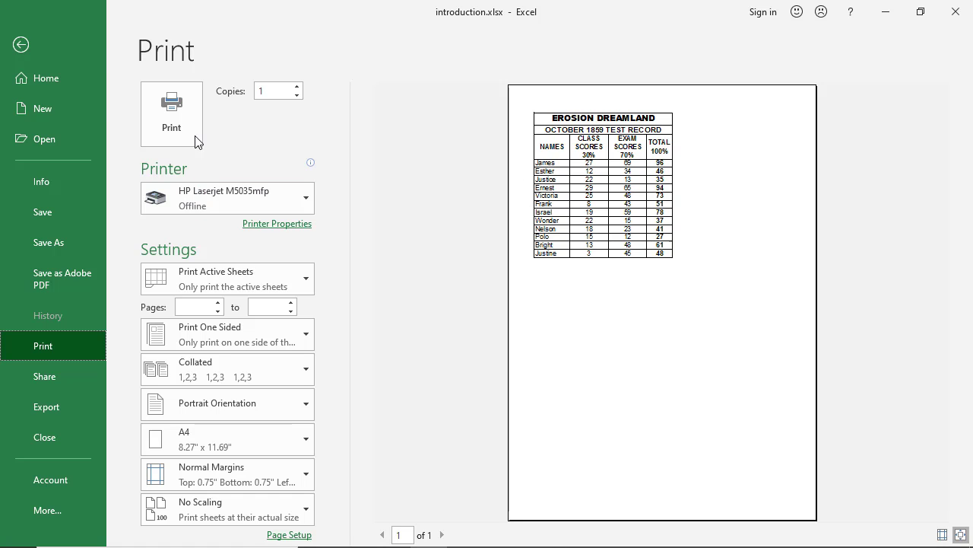
left_click(21, 46)
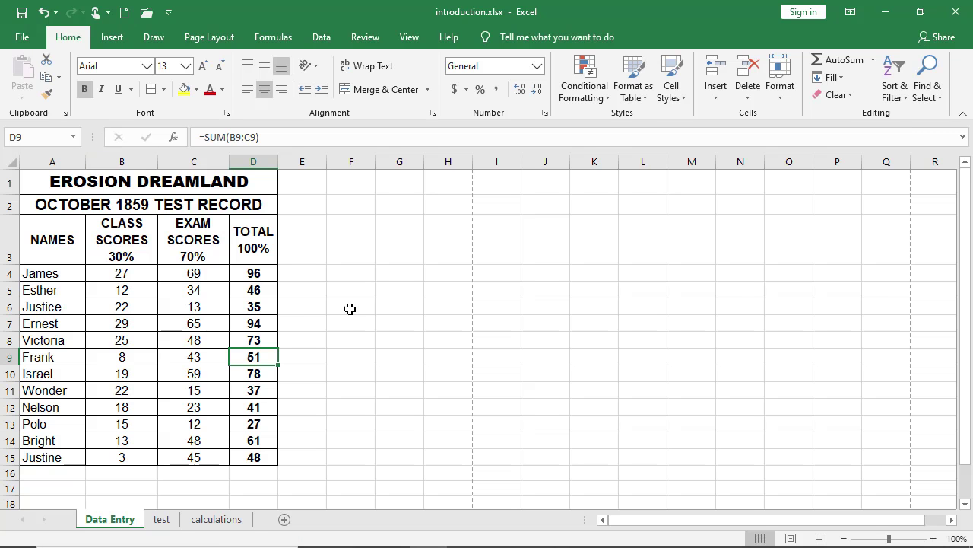